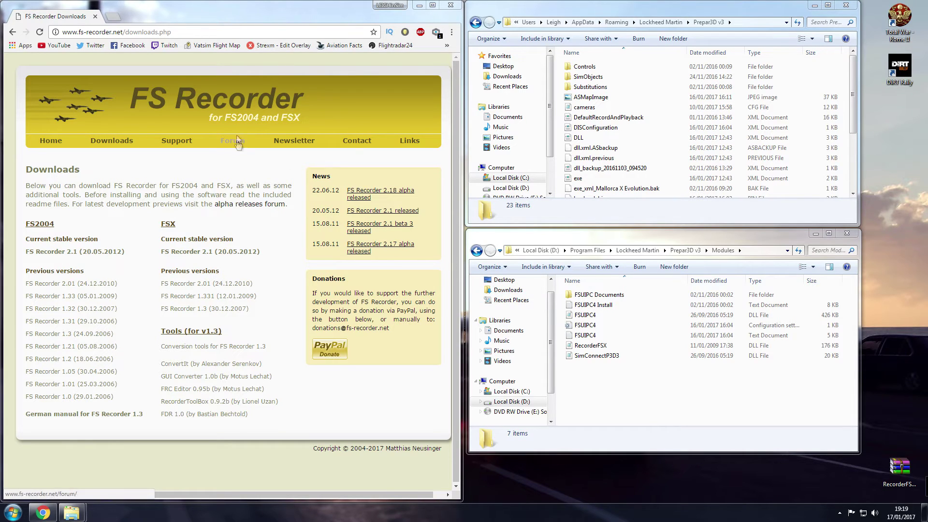
# Step: Show the fs-recorder.net/downloads.php page and bring up the RecorderFSX_1-331 archive's menu on the desktop
pyautogui.click(59, 33)
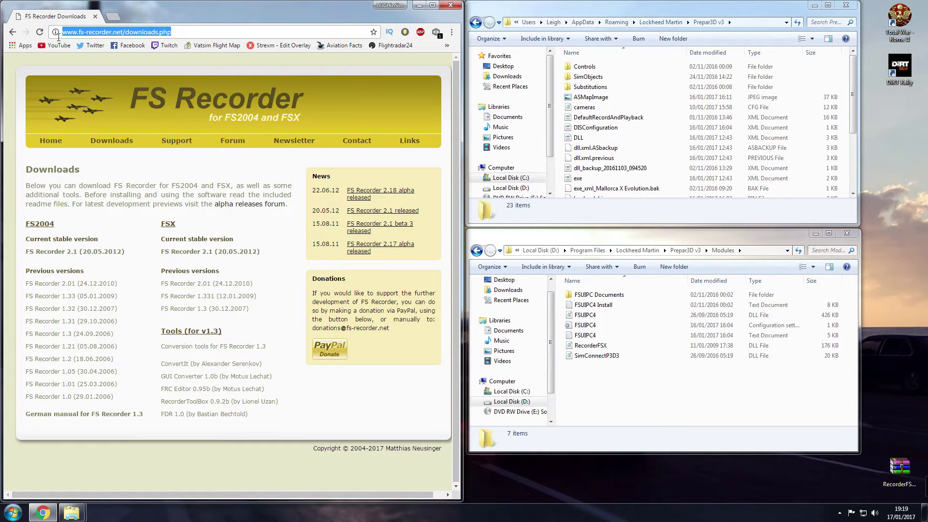
pyautogui.click(277, 238)
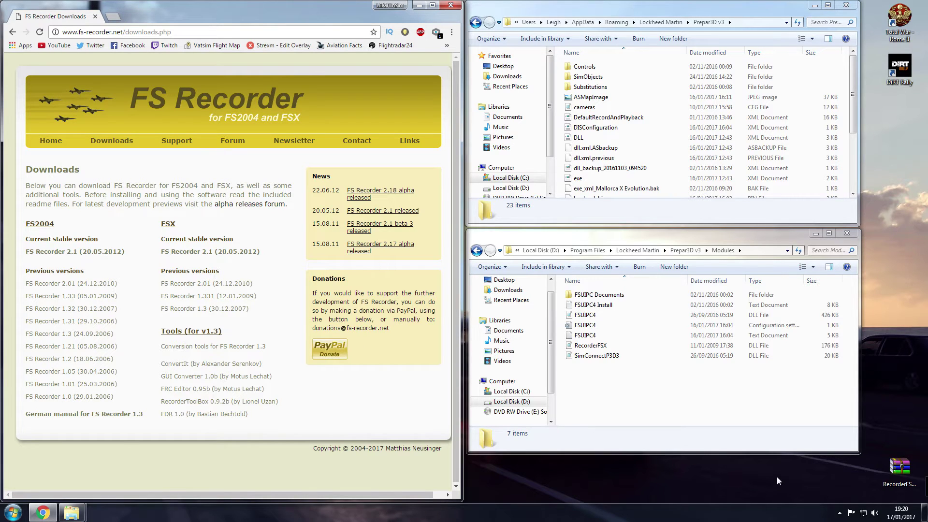
pyautogui.rightClick(896, 476)
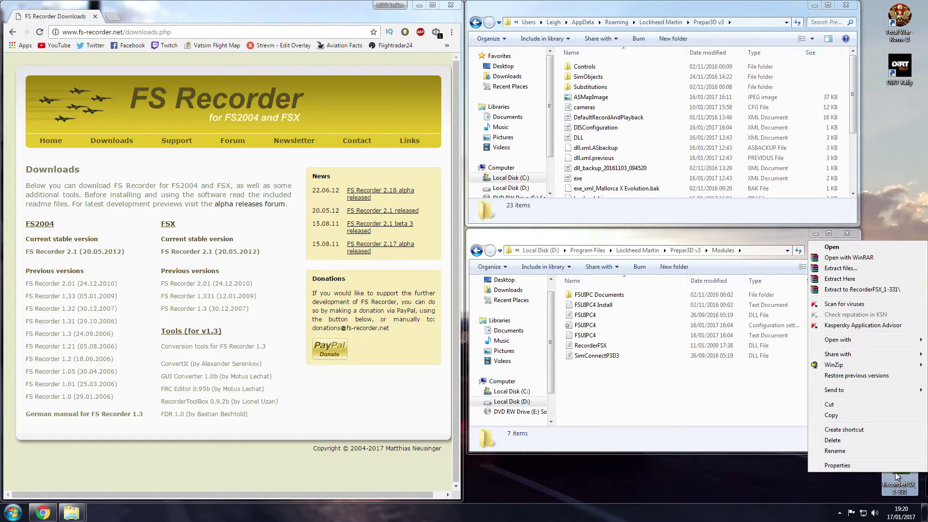
# Step: Extract the RecorderFSX_1-331 archive onto the desktop with Extract Here, then minimise Chrome
pyautogui.click(858, 274)
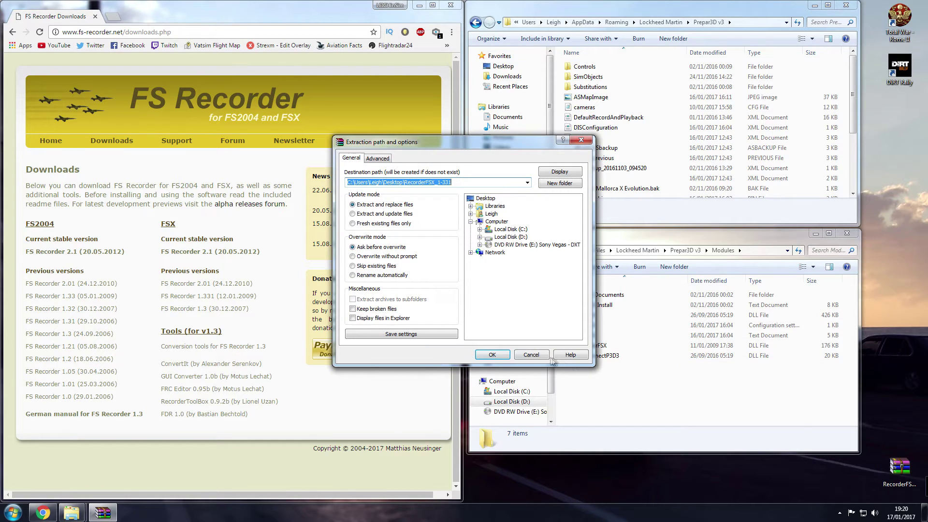
pyautogui.click(554, 361)
pyautogui.rightClick(898, 473)
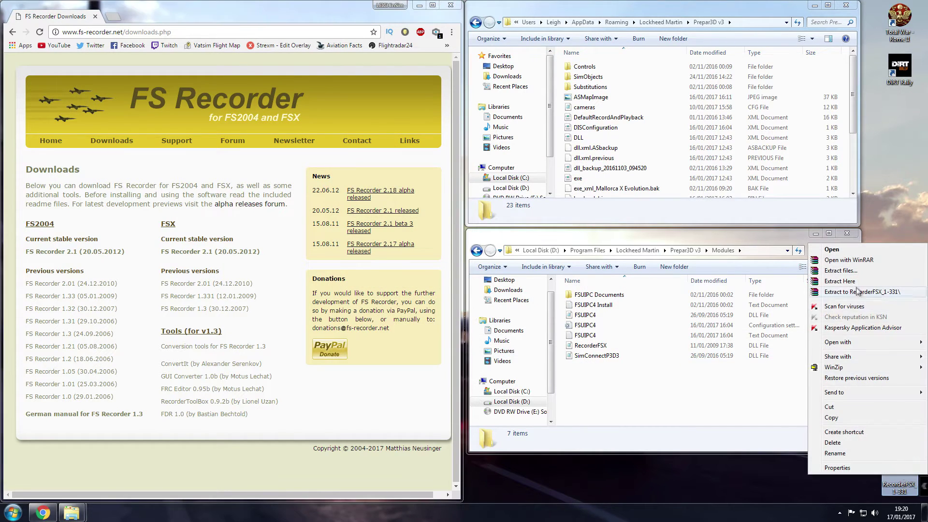
pyautogui.click(839, 281)
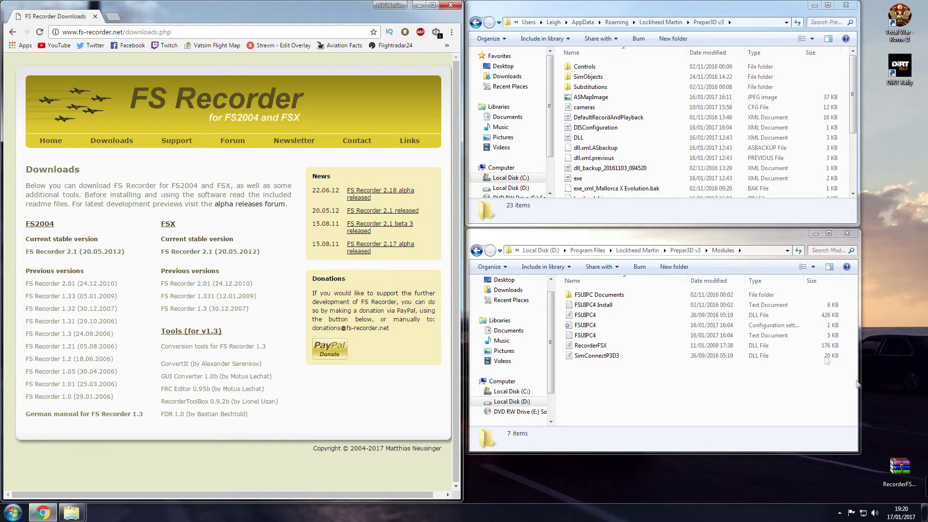
pyautogui.click(419, 5)
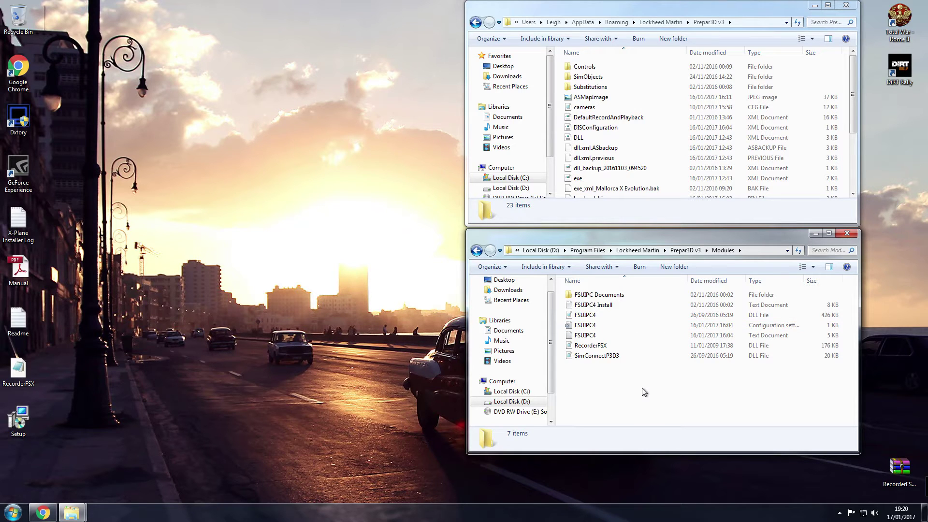
# Step: Open the Start menu from the Explorer windows showing the Prepar3D v3 folders
pyautogui.hotkey('alt', 'F9')
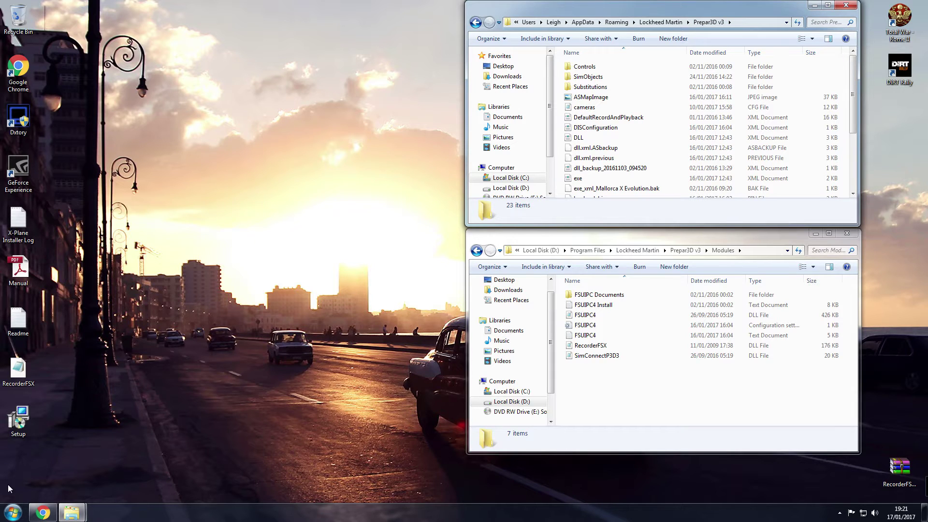
pyautogui.click(13, 512)
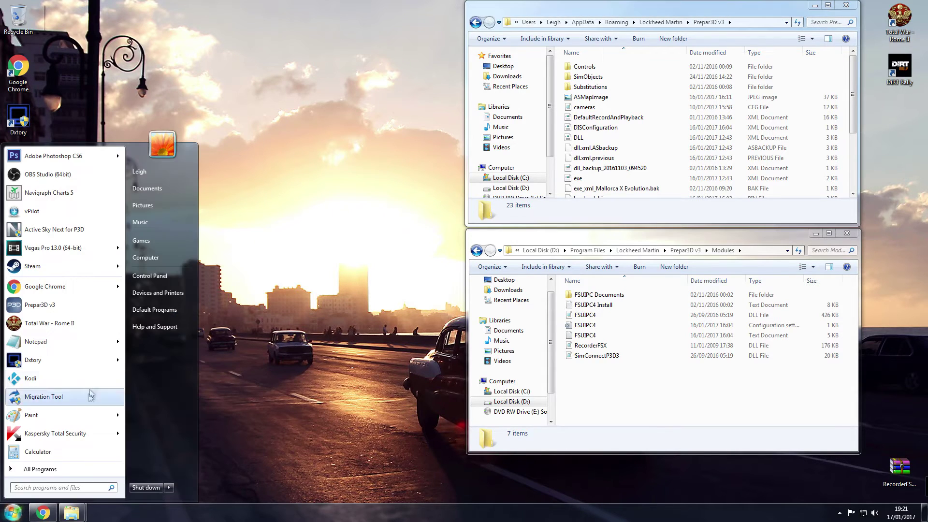
# Step: Confirm Folder Options' View tab has 'Show hidden files, folders, and drives' selected, then close Control Panel
pyautogui.click(172, 277)
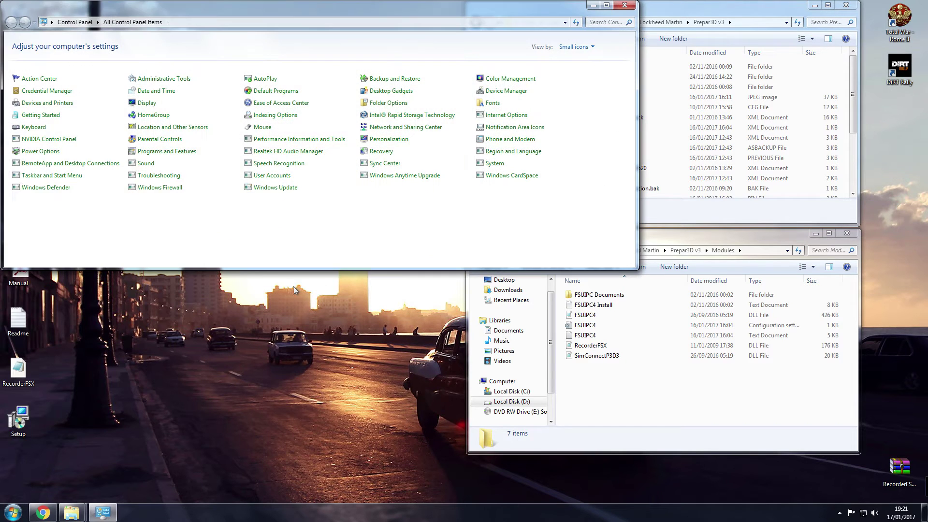
pyautogui.click(390, 104)
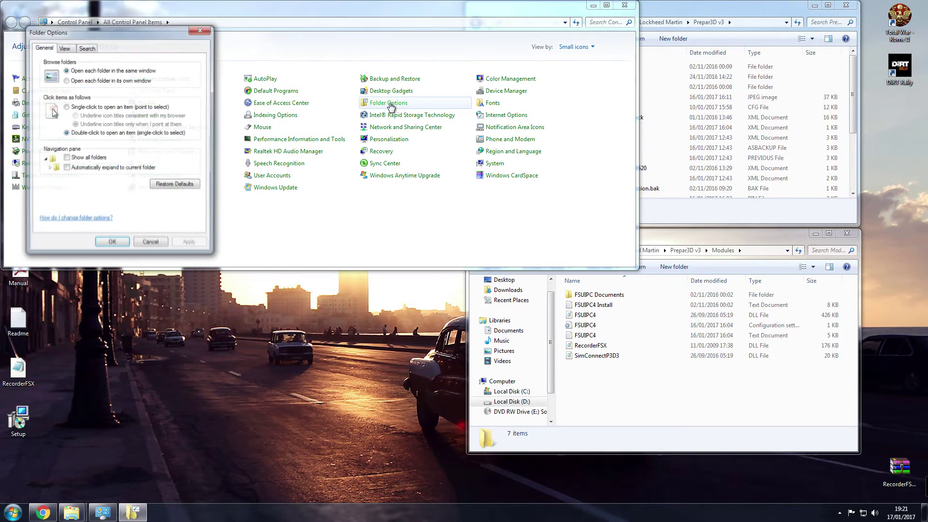
pyautogui.click(67, 48)
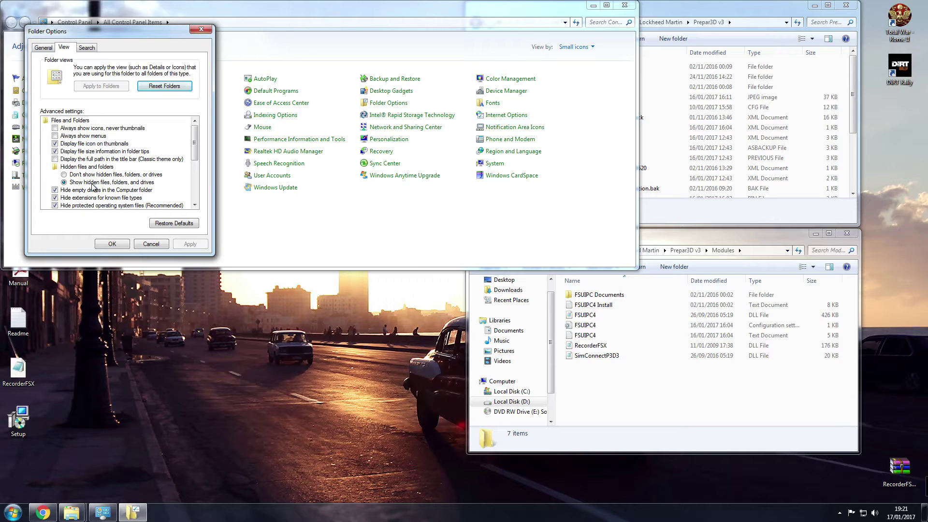
pyautogui.click(121, 244)
pyautogui.click(624, 6)
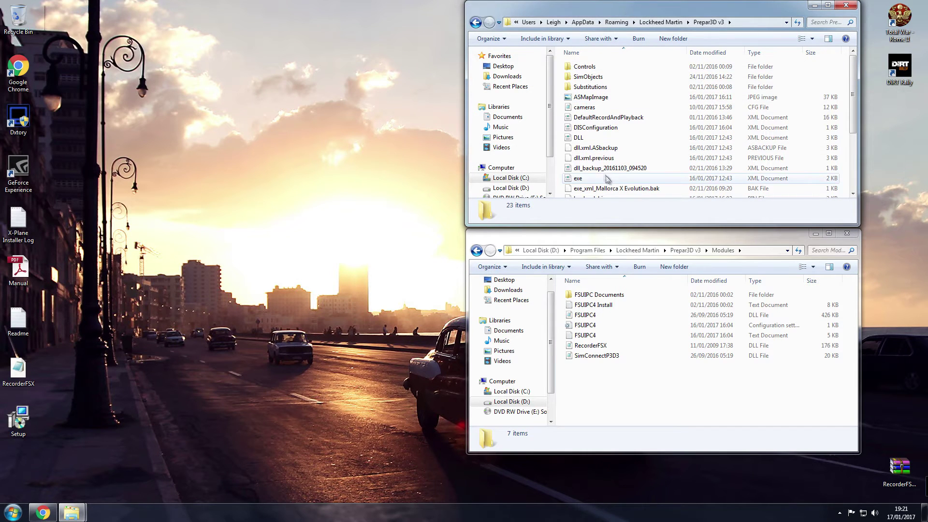
# Step: Open exe.xml from the Prepar3D v3 AppData folder in Notepad via Edit
pyautogui.click(589, 182)
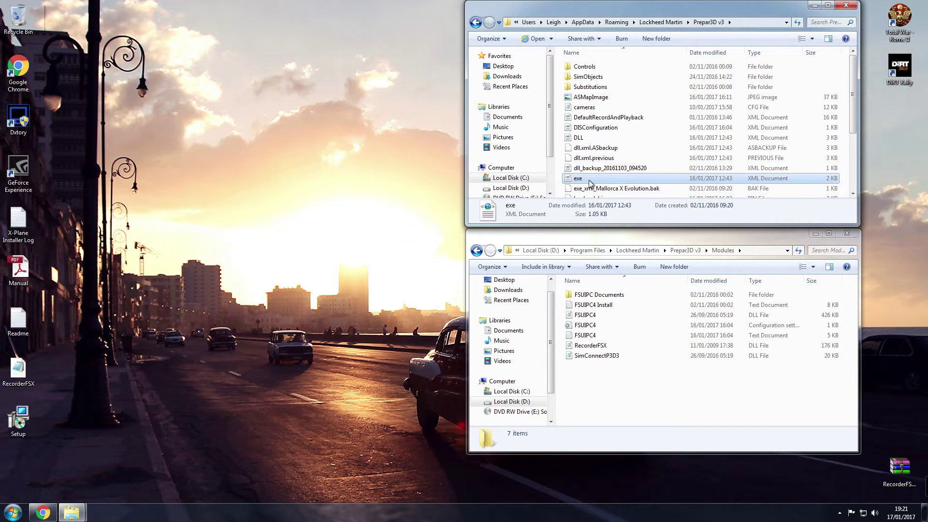
pyautogui.rightClick(589, 182)
pyautogui.click(614, 203)
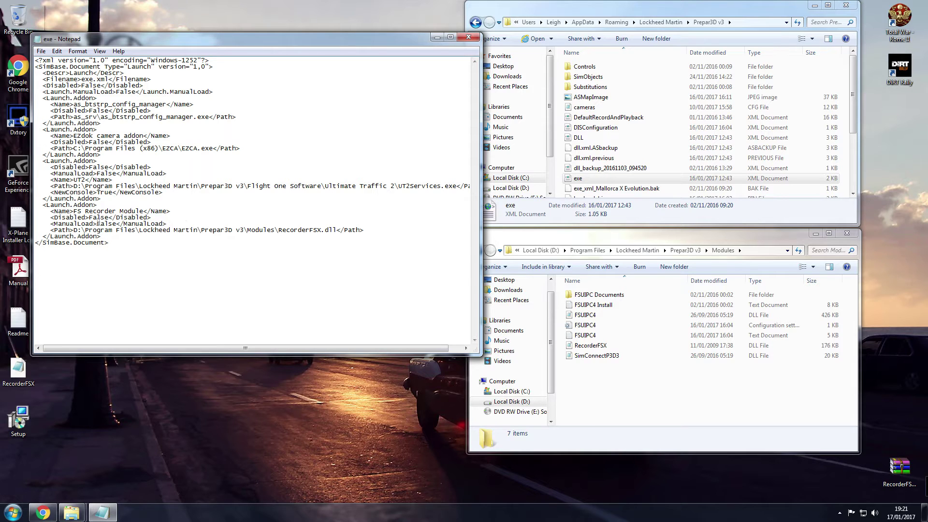
# Step: Select the FS Recorder Module Launch.Addon block in exe.xml and open the extracted Readme
pyautogui.moveTo(45, 205); pyautogui.dragTo(42, 205)
pyautogui.moveTo(42, 205); pyautogui.dragTo(286, 235)
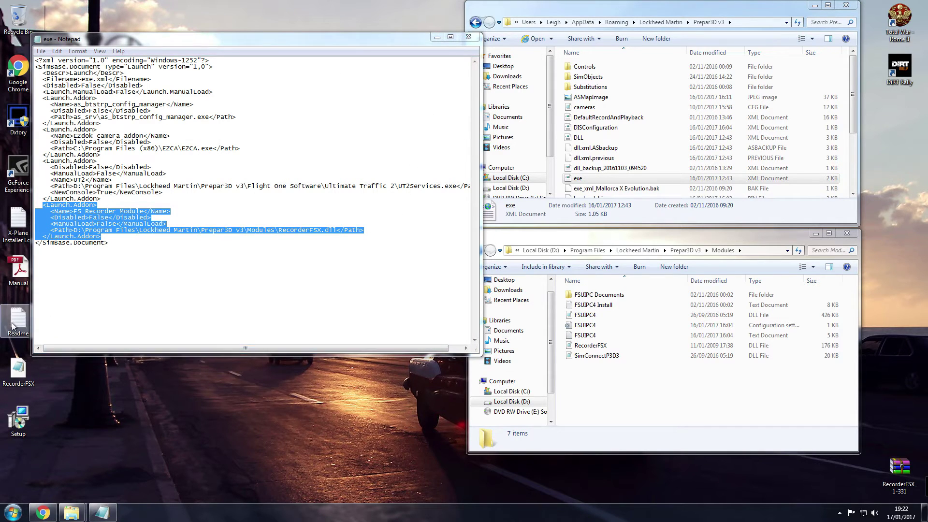
pyautogui.doubleClick(13, 327)
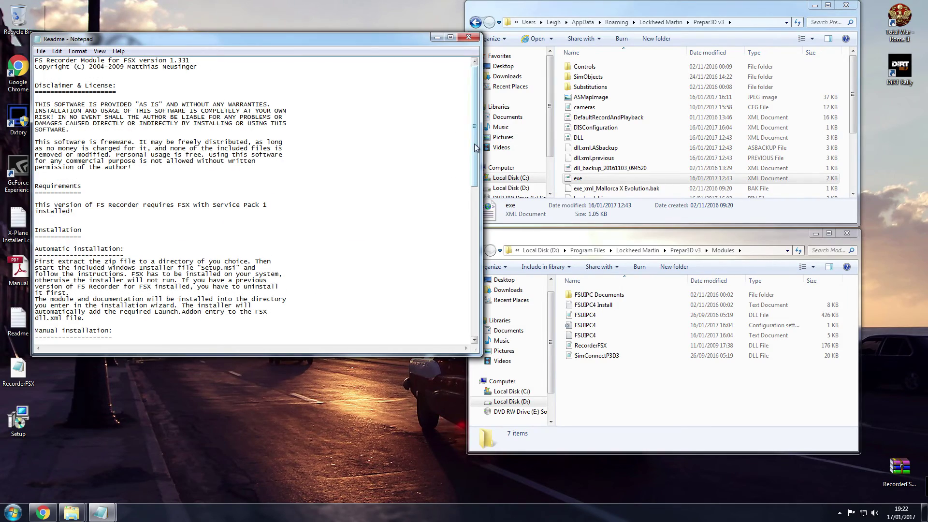
# Step: Copy the Readme's Launch.Addon entry into exe.xml, pointing its path to Modules\RecorderFSX.dll
pyautogui.moveTo(475, 148); pyautogui.dragTo(474, 240)
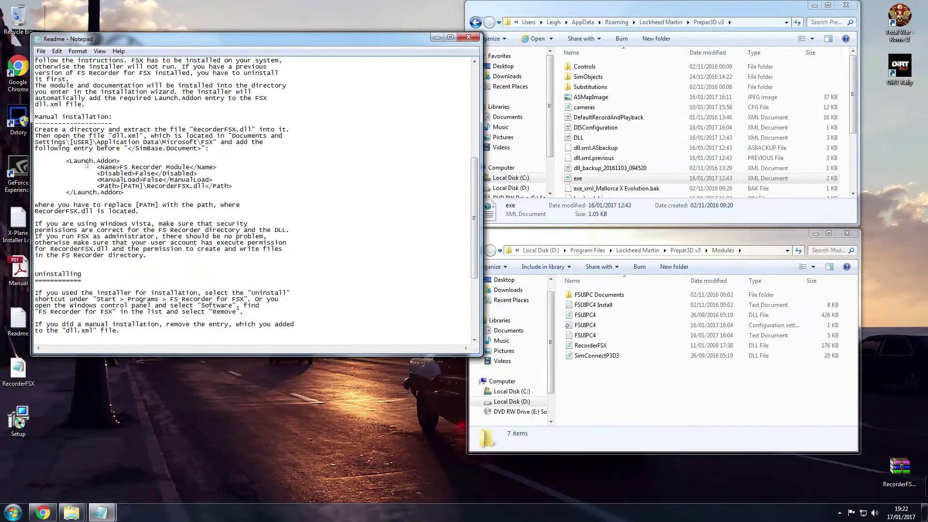
pyautogui.moveTo(66, 160); pyautogui.dragTo(248, 198)
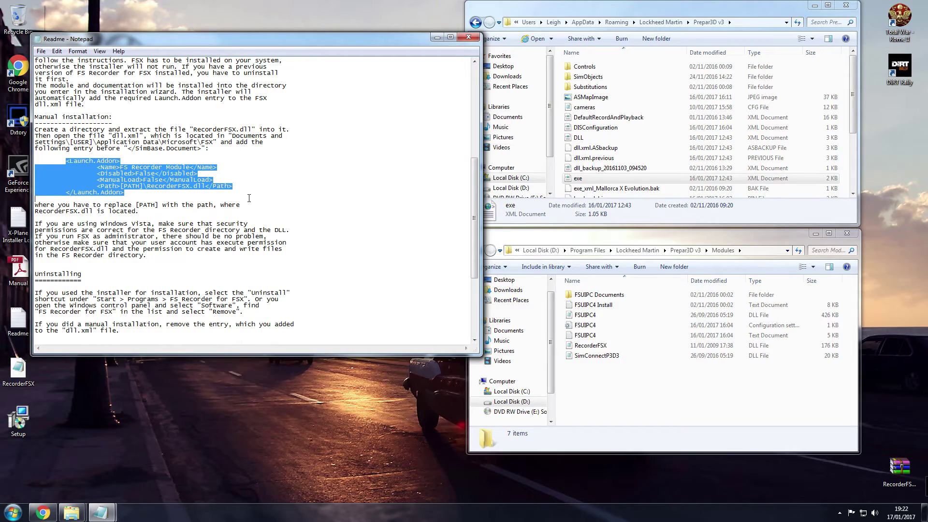
pyautogui.moveTo(230, 42); pyautogui.dragTo(578, 45)
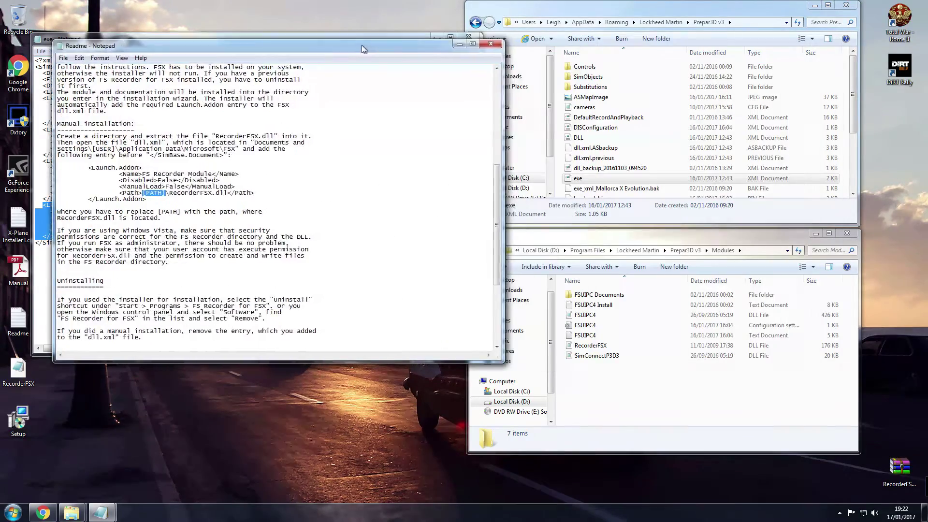
pyautogui.moveTo(361, 45); pyautogui.dragTo(337, 34)
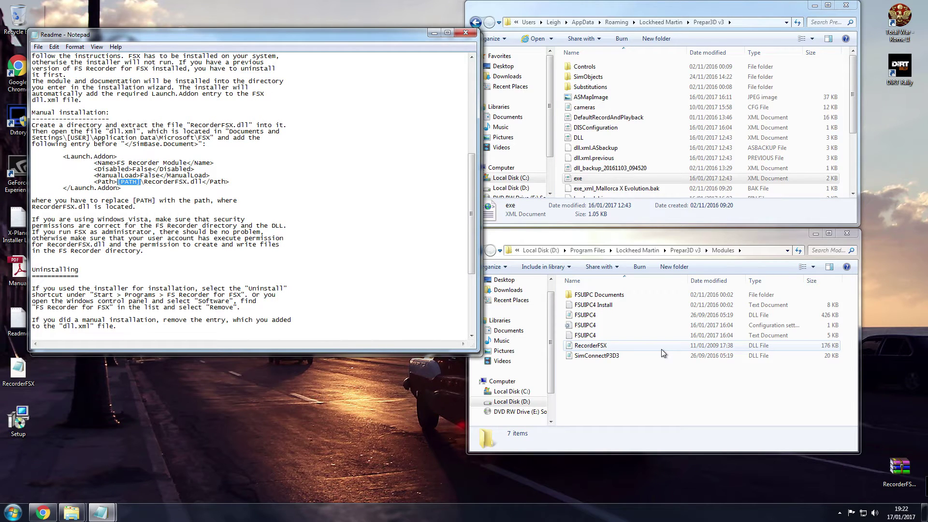
pyautogui.click(750, 248)
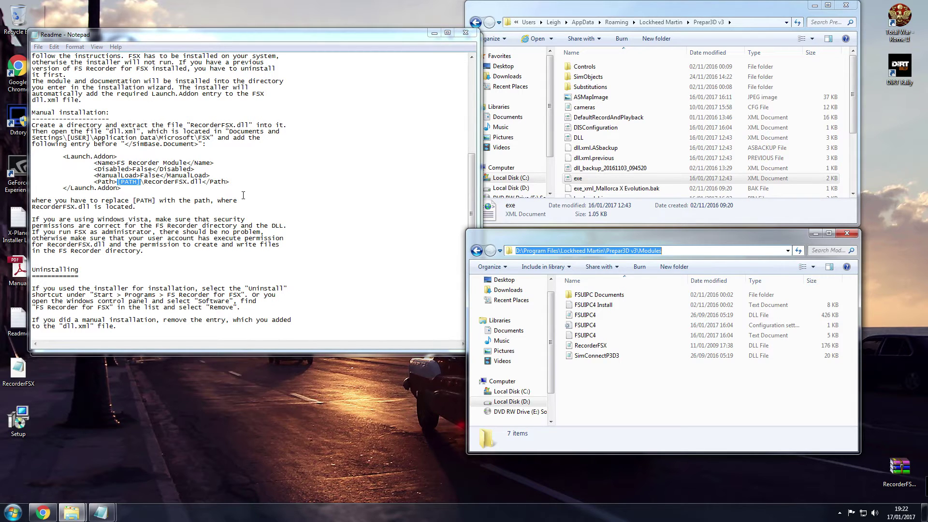
pyautogui.click(601, 384)
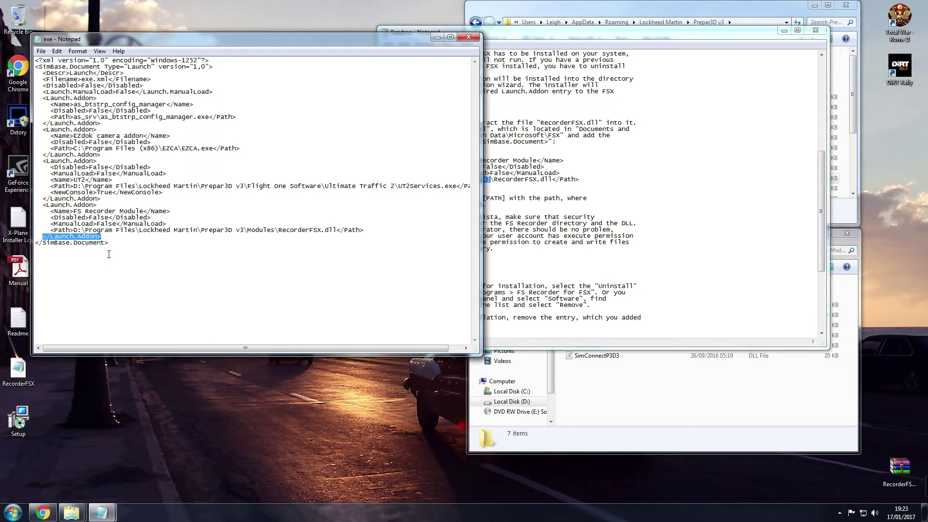
# Step: Add an indented </Launch.Addon> line after the FS Recorder Module entry
pyautogui.click(112, 237)
pyautogui.press('Return')
pyautogui.write('</Launch.Addon>')
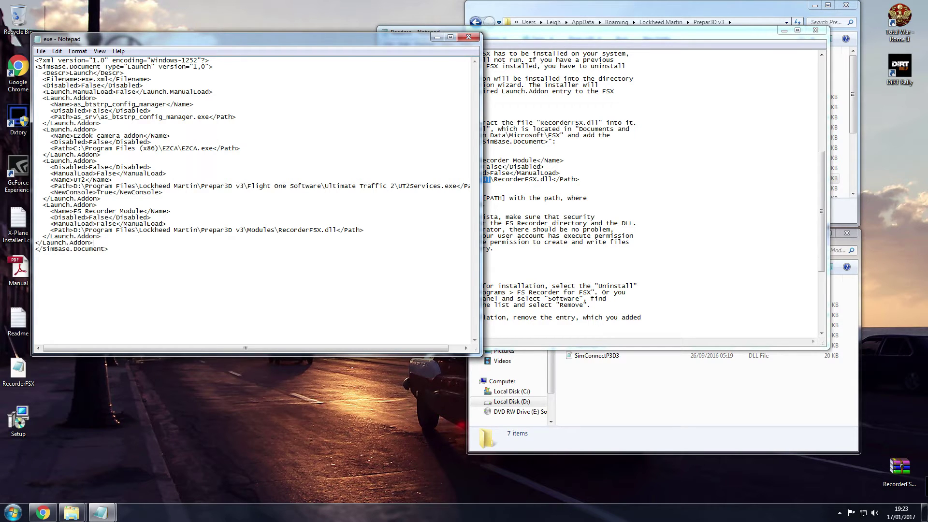
pyautogui.click(36, 242)
# Step: Delete the duplicate closing Launch.Addon tag and the leftover empty line
pyautogui.moveTo(107, 244); pyautogui.dragTo(39, 236)
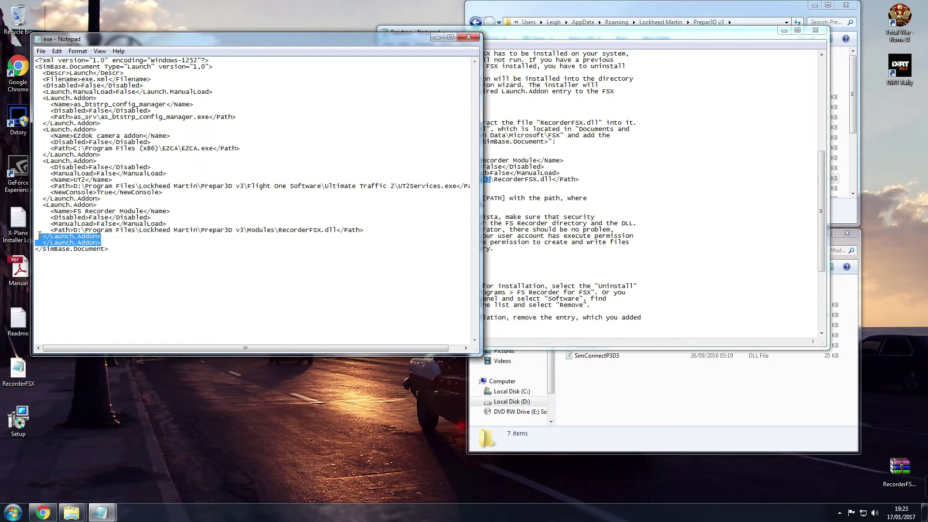
pyautogui.moveTo(42, 205); pyautogui.dragTo(326, 234)
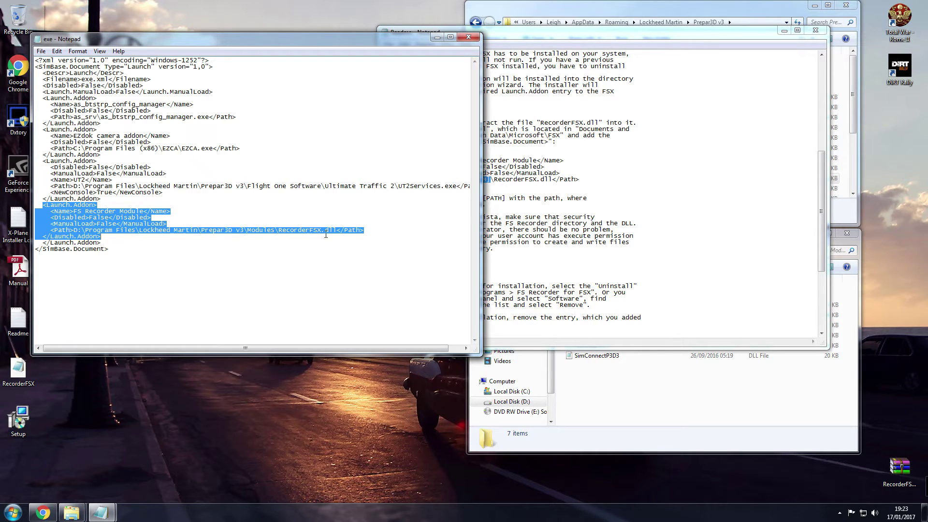
pyautogui.click(133, 235)
pyautogui.moveTo(101, 242); pyautogui.dragTo(42, 244)
pyautogui.press('Delete')
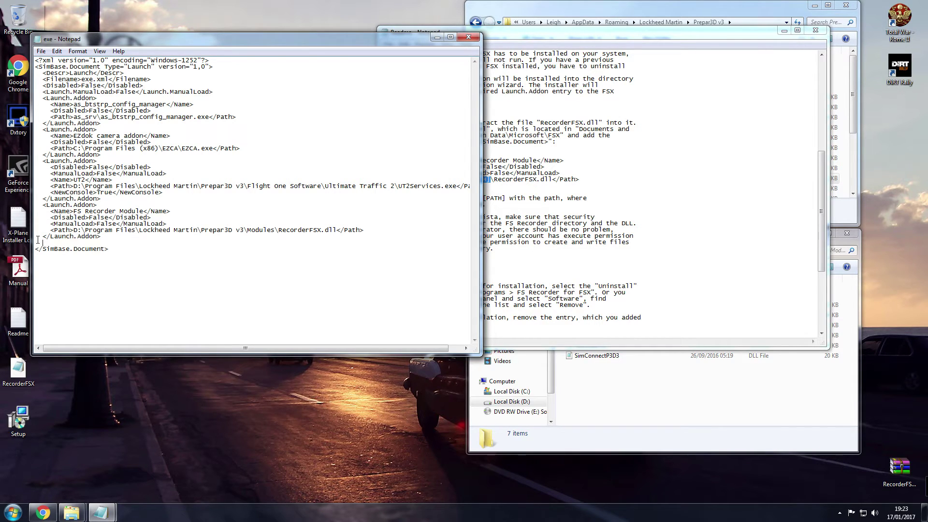
pyautogui.press('BackSpace')
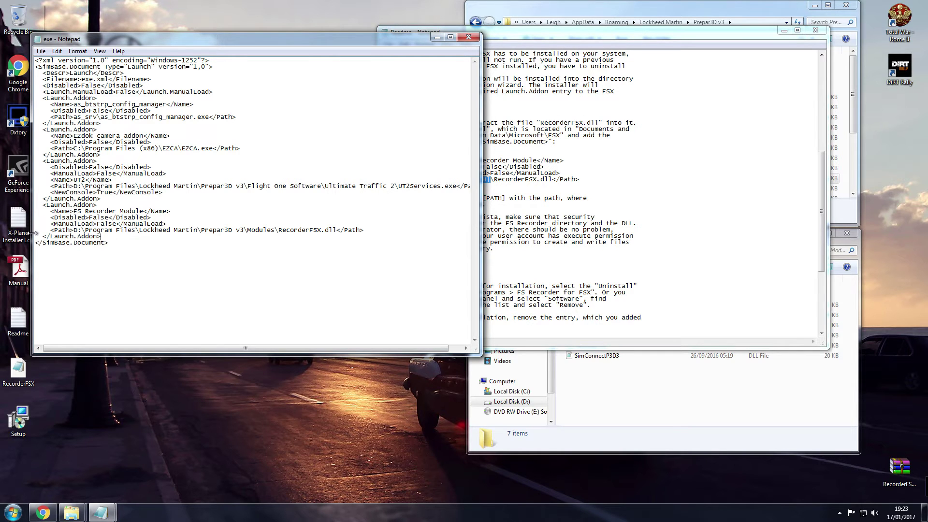
# Step: Close the exe.xml, Readme, AppData and Modules windows
pyautogui.click(438, 38)
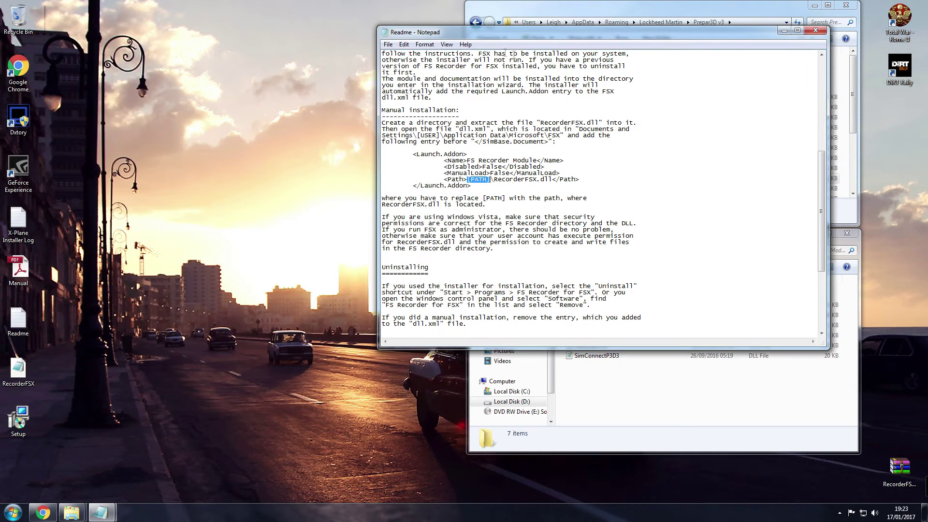
pyautogui.click(815, 30)
pyautogui.click(852, 8)
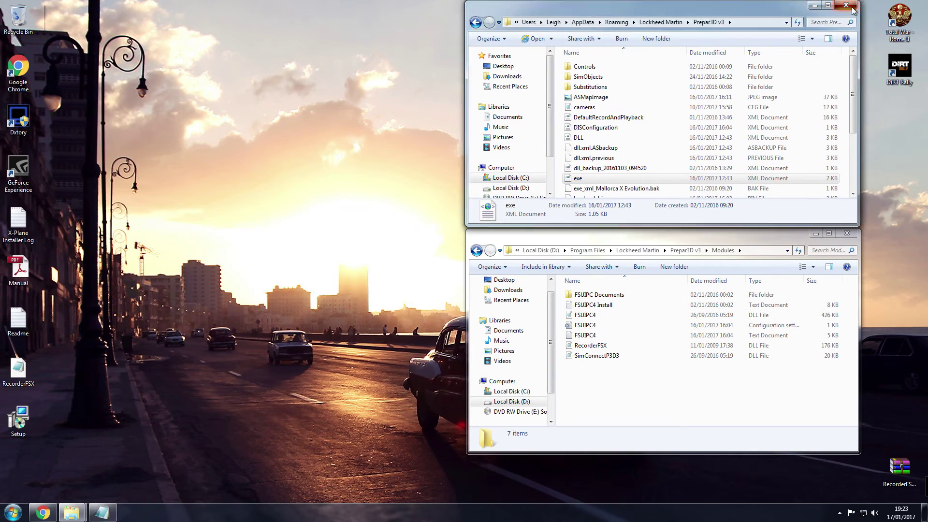
pyautogui.click(845, 233)
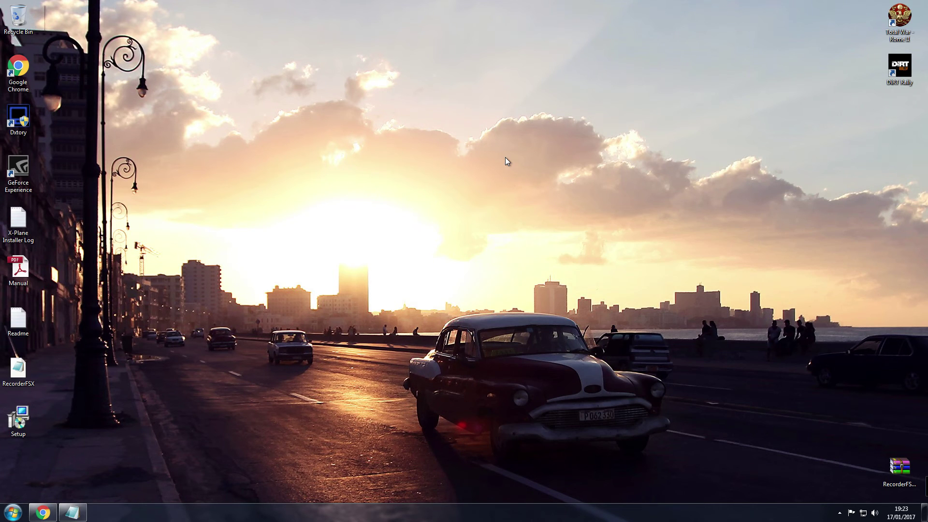
# Step: Launch Prepar3D v3 from the Start menu as administrator, approving the UAC prompt
pyautogui.click(13, 512)
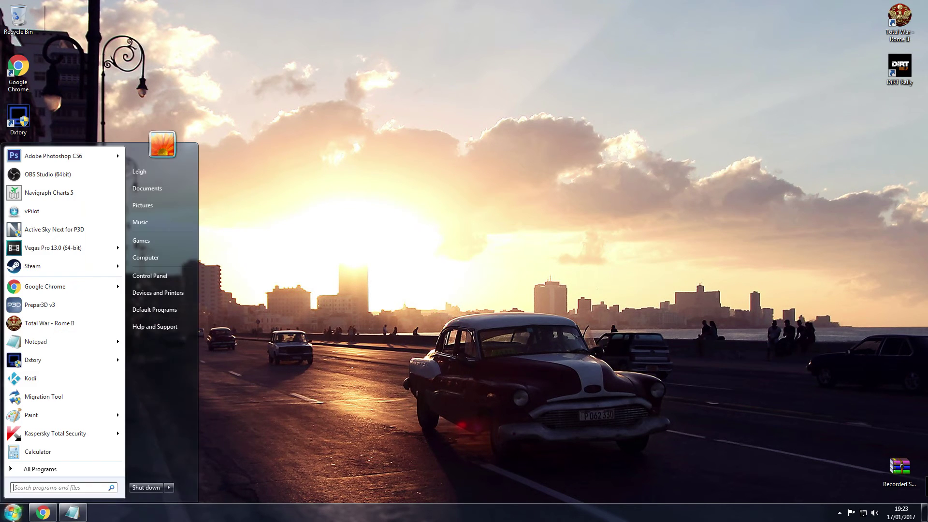
pyautogui.rightClick(42, 307)
pyautogui.click(77, 323)
pyautogui.click(159, 317)
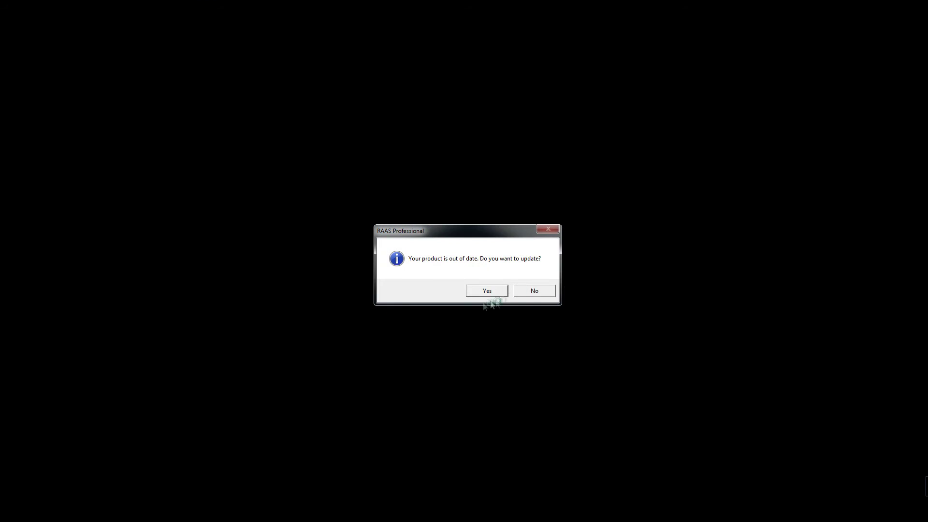
# Step: Decline the RAAS Professional update, cancel the FS Recorder Module warning, then bring up Setup's options
pyautogui.click(534, 292)
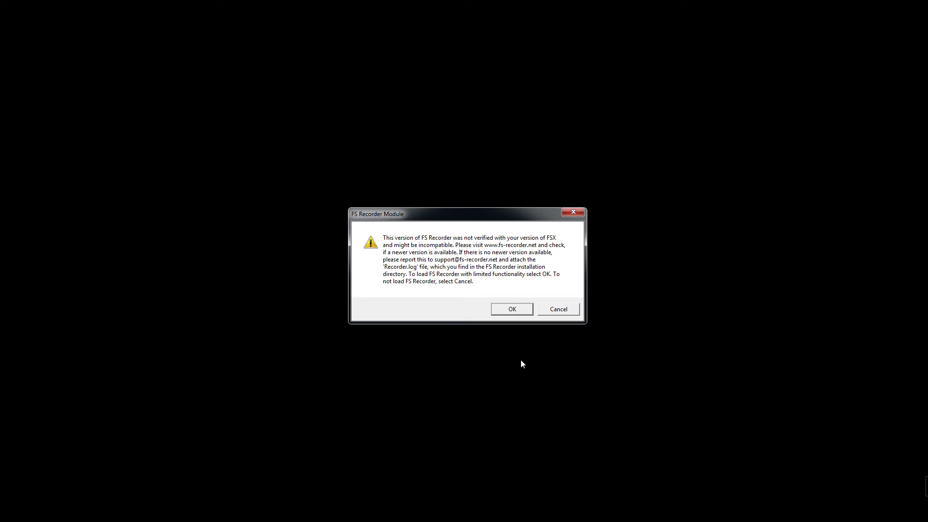
pyautogui.click(559, 309)
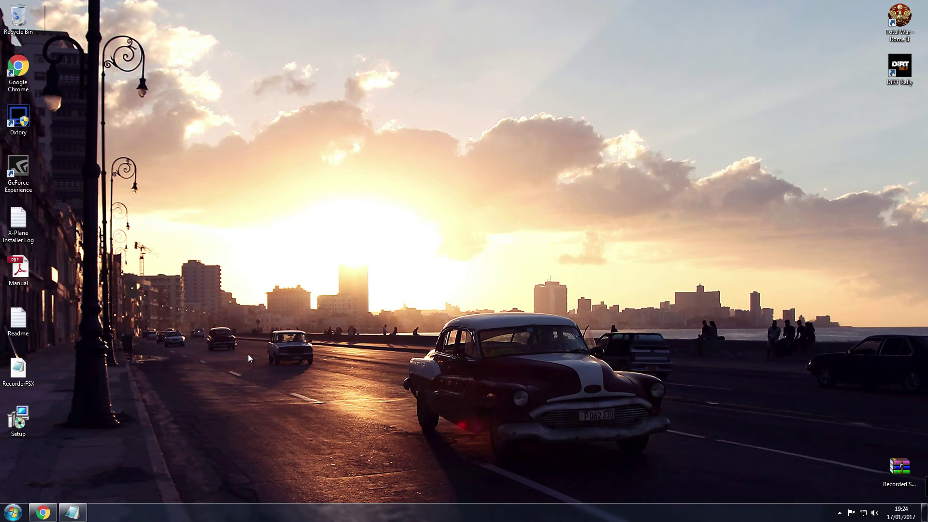
pyautogui.rightClick(18, 413)
pyautogui.click(145, 440)
pyautogui.doubleClick(19, 420)
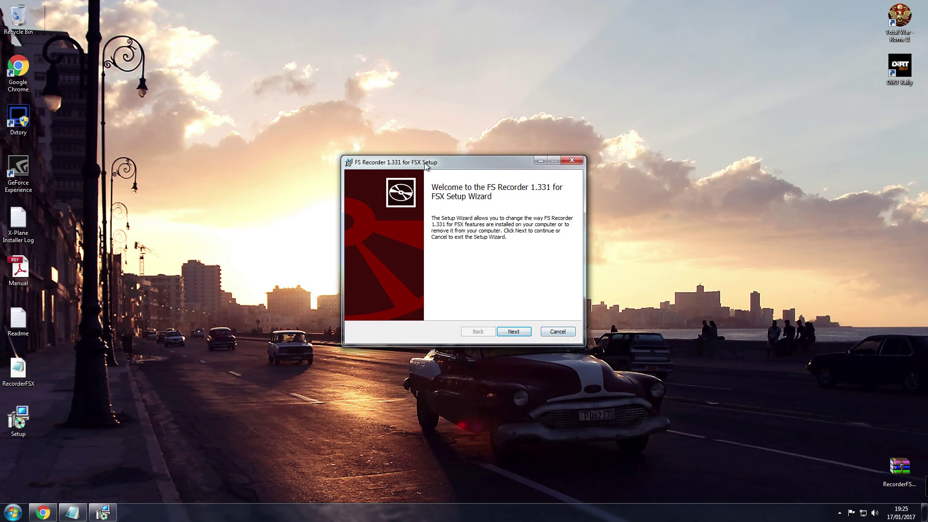
pyautogui.moveTo(428, 164); pyautogui.dragTo(531, 159)
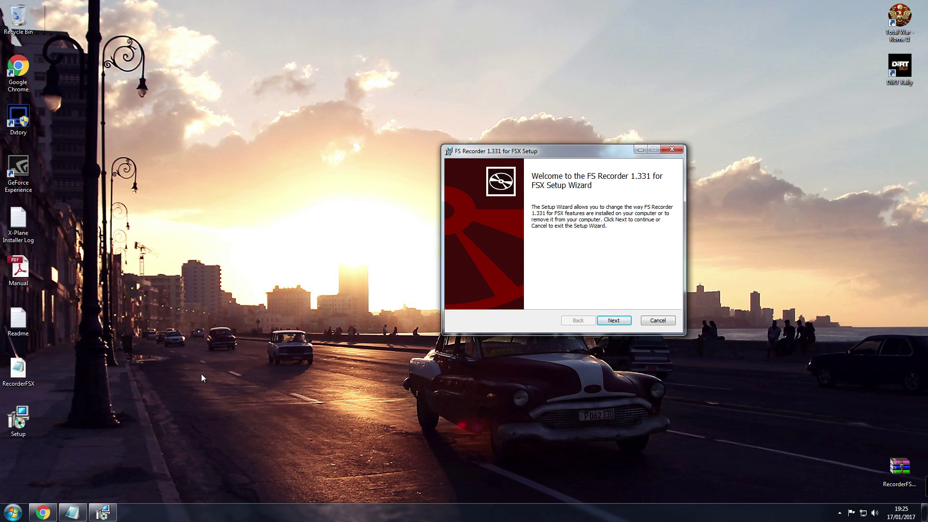
pyautogui.press('Escape')
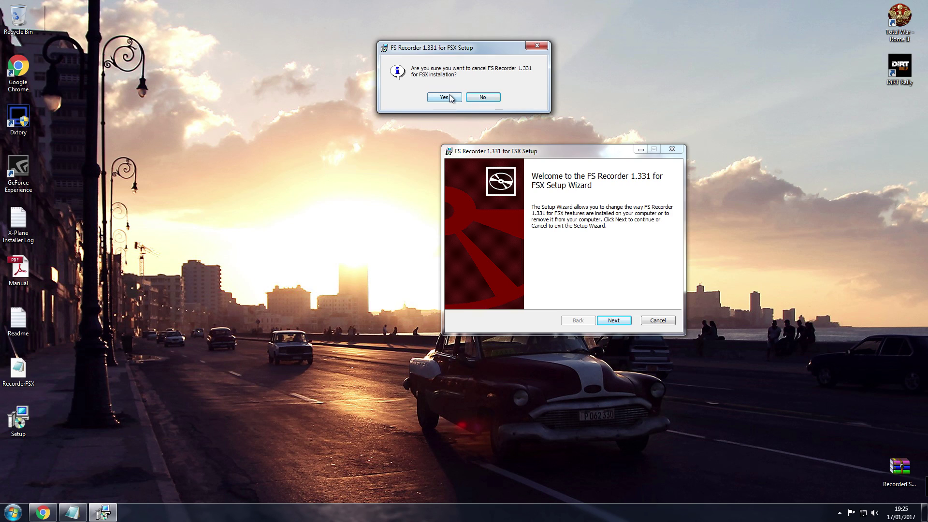
pyautogui.click(450, 98)
pyautogui.click(517, 333)
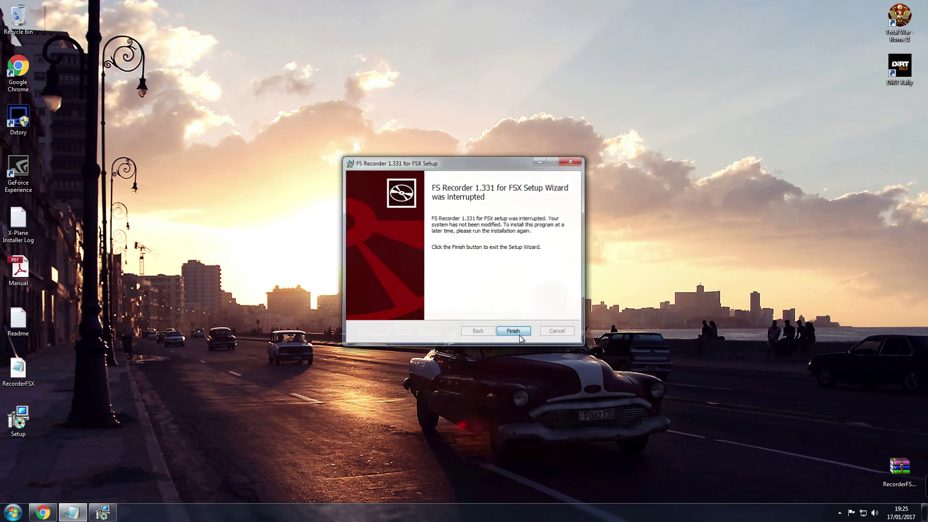